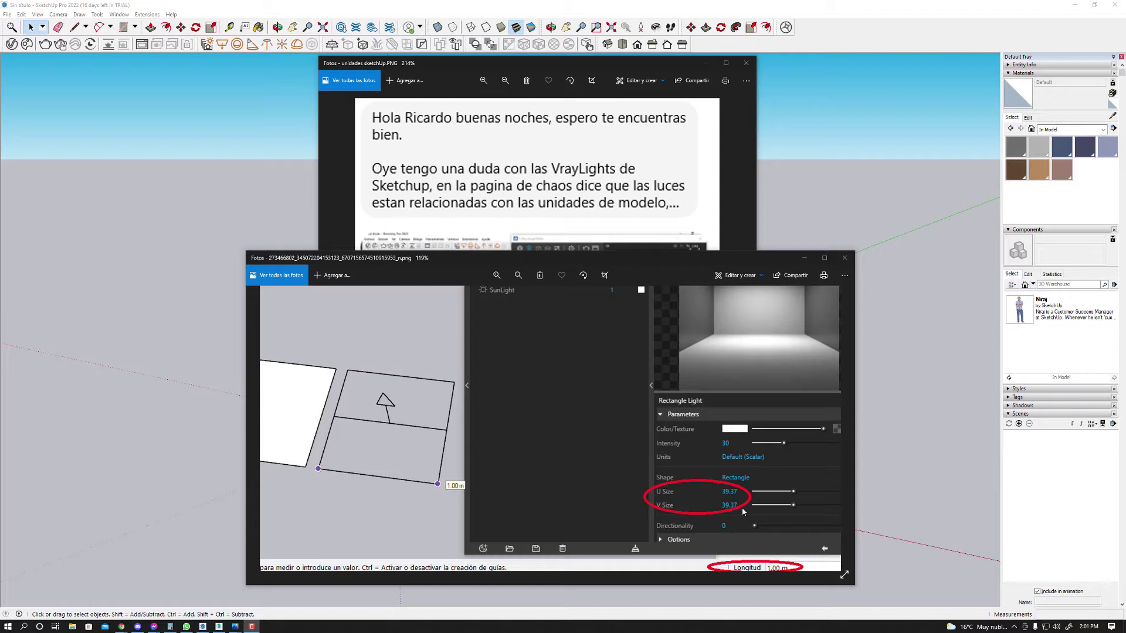
Close both V-Ray light-size screenshots in Windows Photos, bringing the SketchUp model forward
{"action": "left_click", "coordinate": [213, 351]}
Start a new SketchUp model from the default Simple template
{"action": "scroll", "coordinate": [213, 351], "scroll_direction": "up", "scroll_amount": 2}
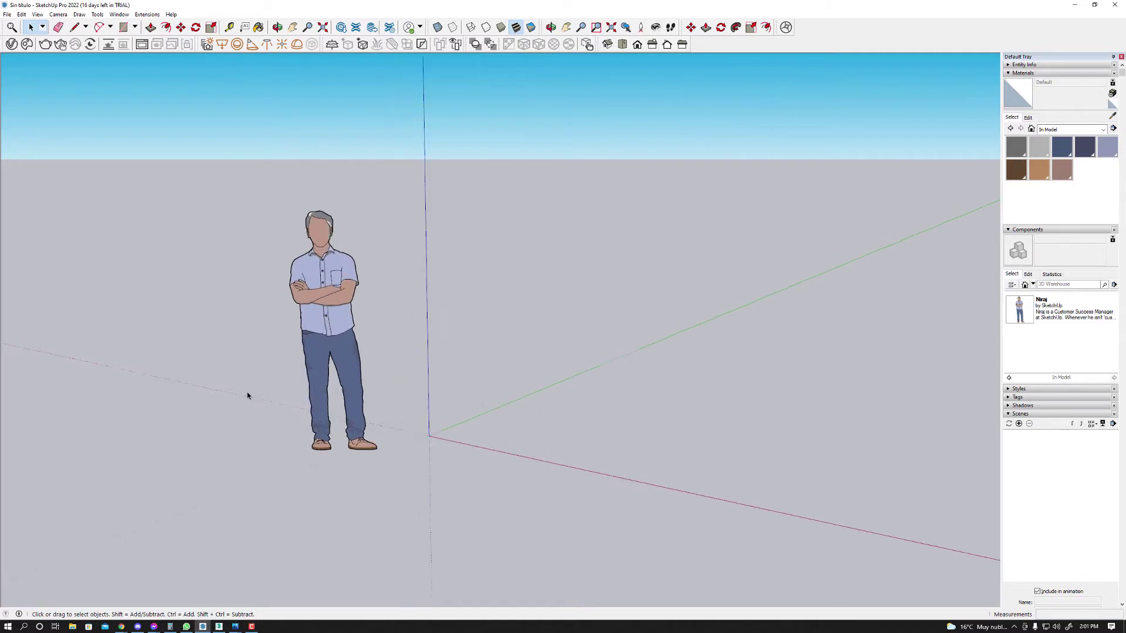
{"action": "scroll", "coordinate": [246, 395], "scroll_direction": "up", "scroll_amount": 2}
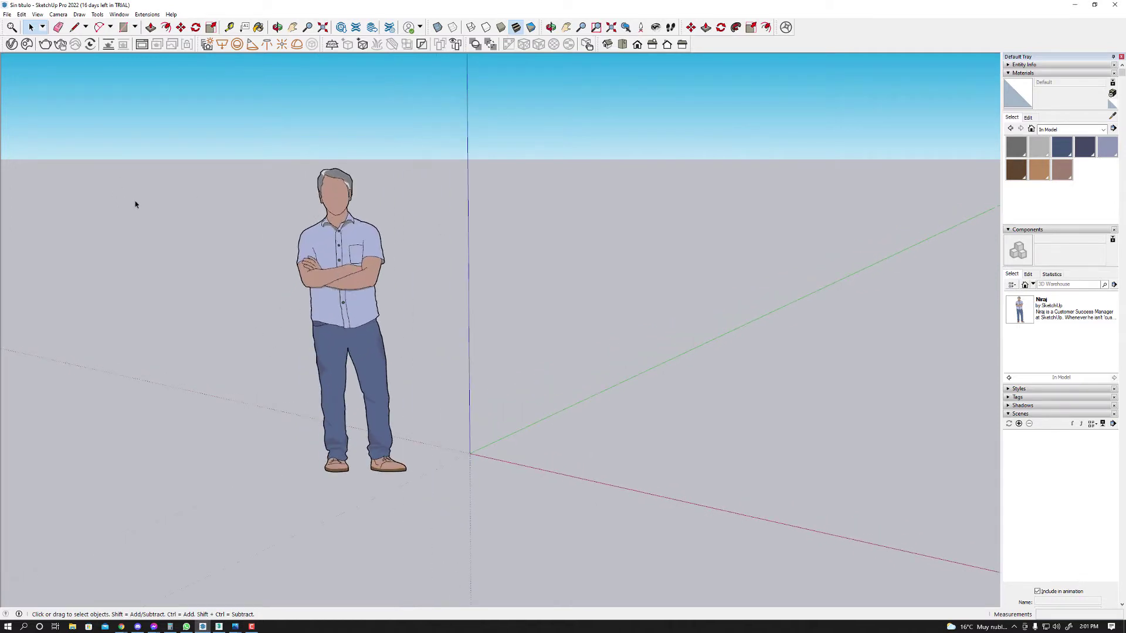
{"action": "left_click", "coordinate": [8, 14]}
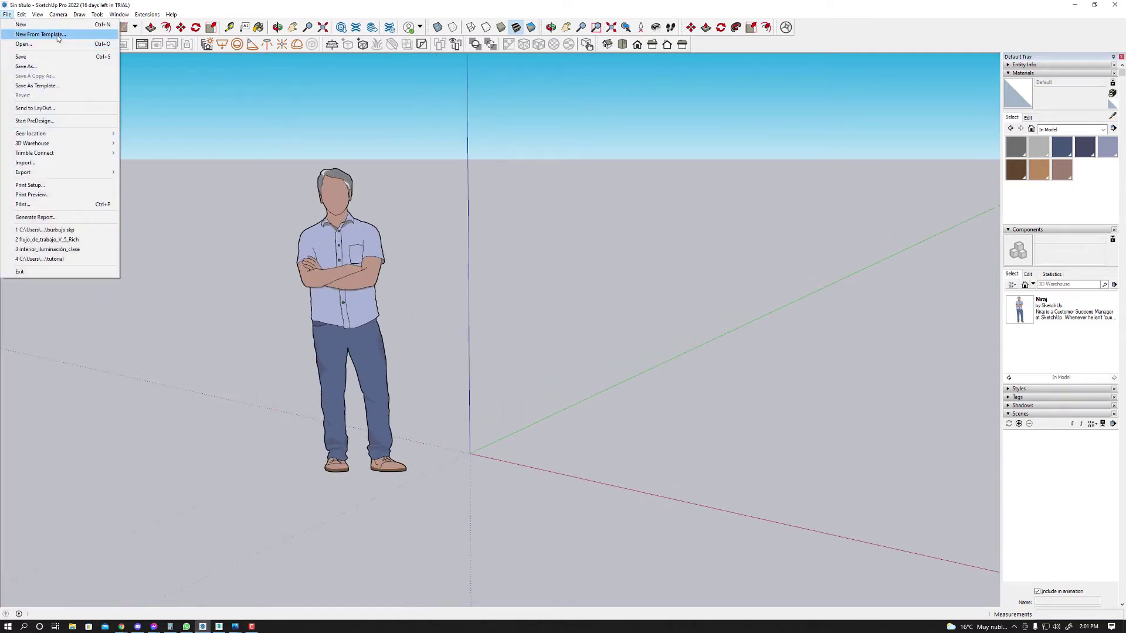
{"action": "left_click", "coordinate": [26, 30]}
{"action": "left_click", "coordinate": [474, 262]}
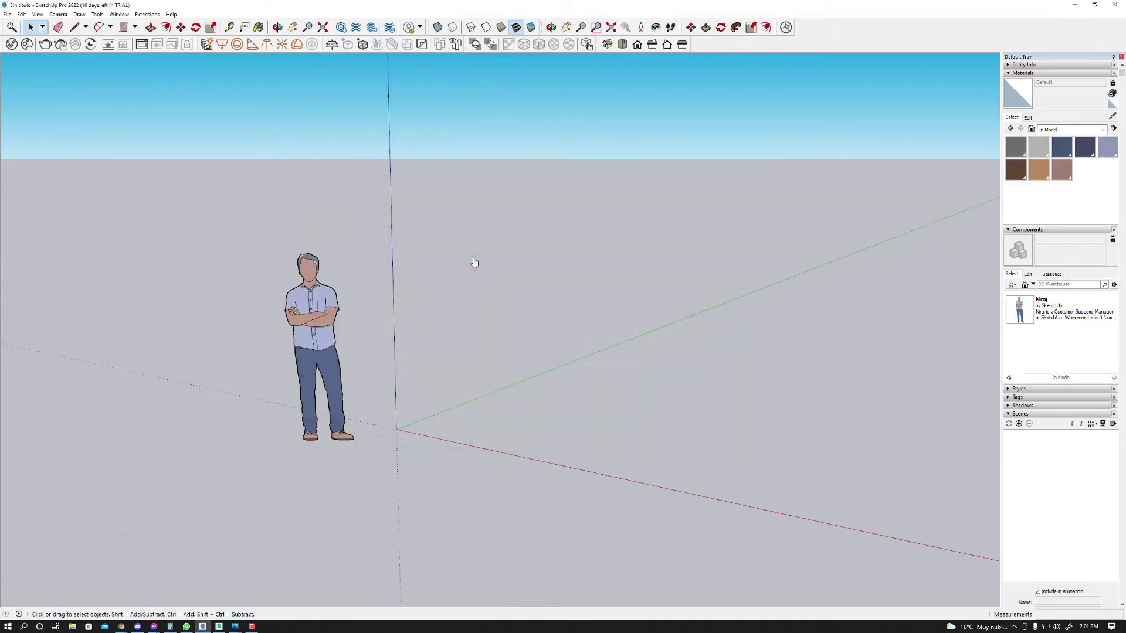
Open the V-Ray Asset Editor showing the Lights list with only SunLight
{"action": "scroll", "coordinate": [367, 452], "scroll_direction": "up", "scroll_amount": 1}
{"action": "scroll", "coordinate": [367, 445], "scroll_direction": "up", "scroll_amount": 2}
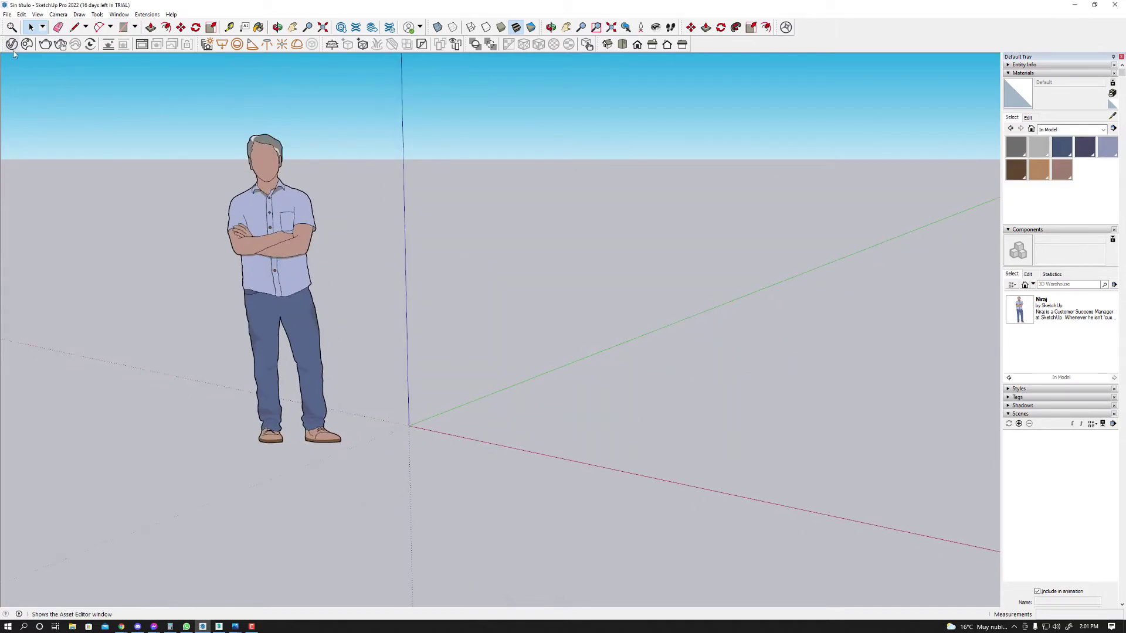
{"action": "left_click", "coordinate": [11, 43]}
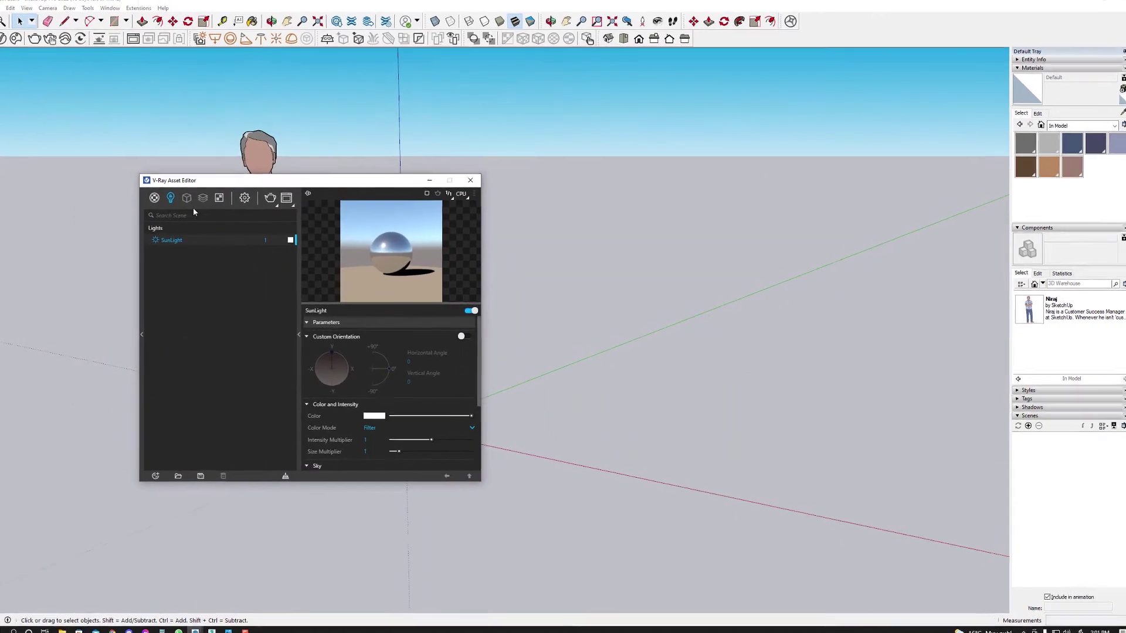
Add a 2 x 2 V-Ray Rectangle Light with intensity 30 and place it in the scene
{"action": "left_click", "coordinate": [146, 193]}
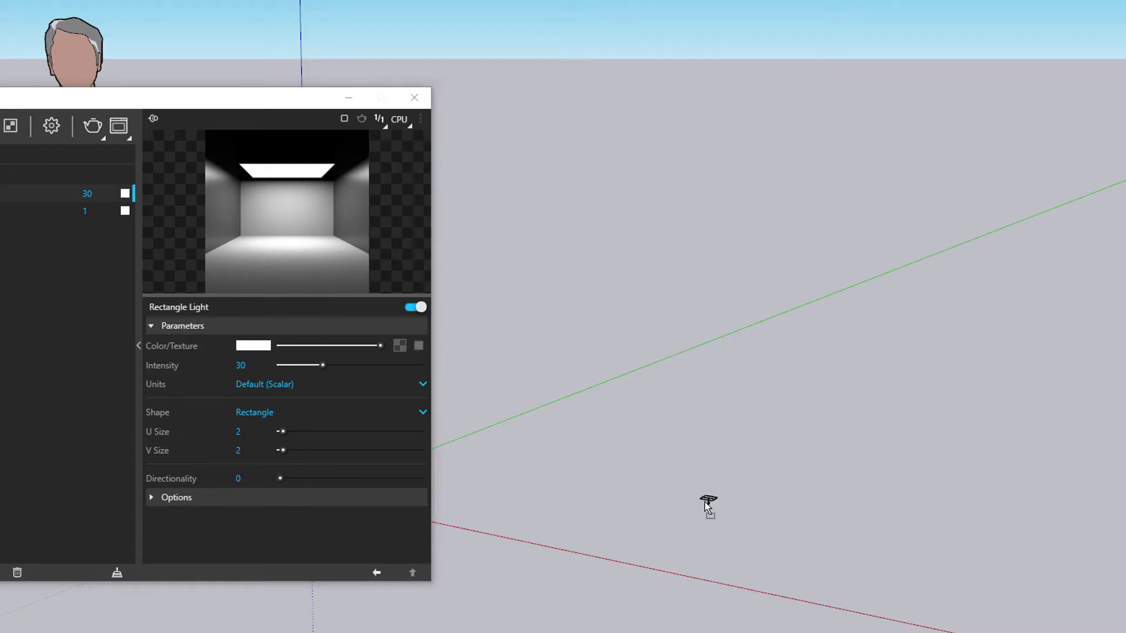
{"action": "left_click", "coordinate": [663, 509]}
{"action": "scroll", "coordinate": [663, 509], "scroll_direction": "up", "scroll_amount": 2}
{"action": "scroll", "coordinate": [674, 510], "scroll_direction": "up", "scroll_amount": 2}
{"action": "scroll", "coordinate": [695, 512], "scroll_direction": "up", "scroll_amount": 2}
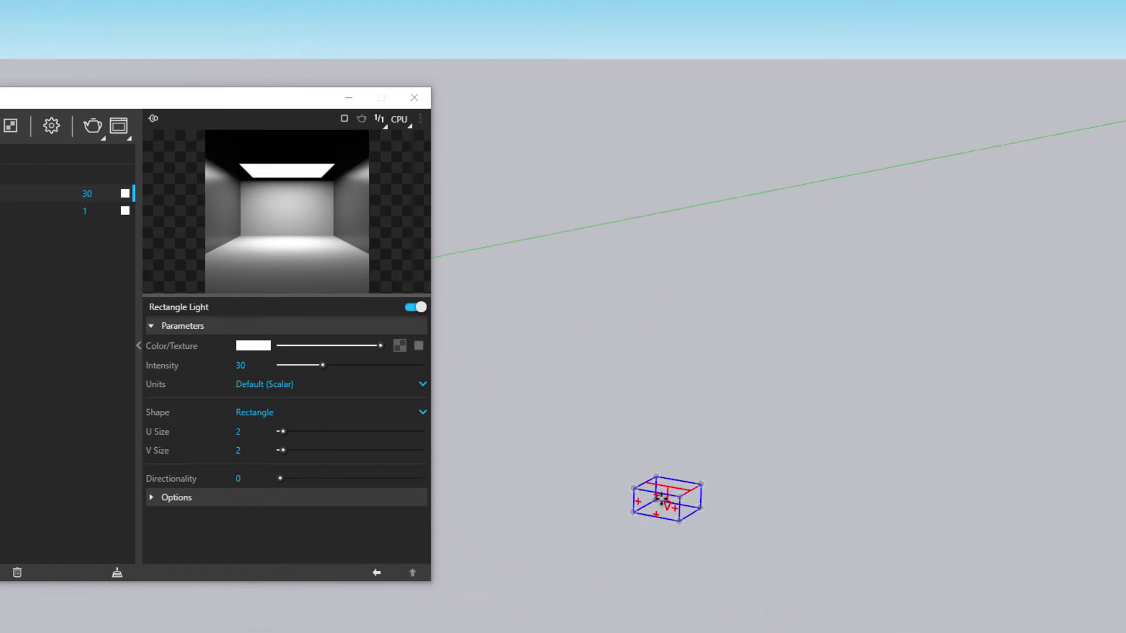
{"action": "scroll", "coordinate": [777, 500], "scroll_direction": "up", "scroll_amount": 3}
{"action": "left_click", "coordinate": [702, 570]}
Move the Asset Editor aside and orbit to look down on the light from its left corner
{"action": "scroll", "coordinate": [570, 475], "scroll_direction": "up", "scroll_amount": 2}
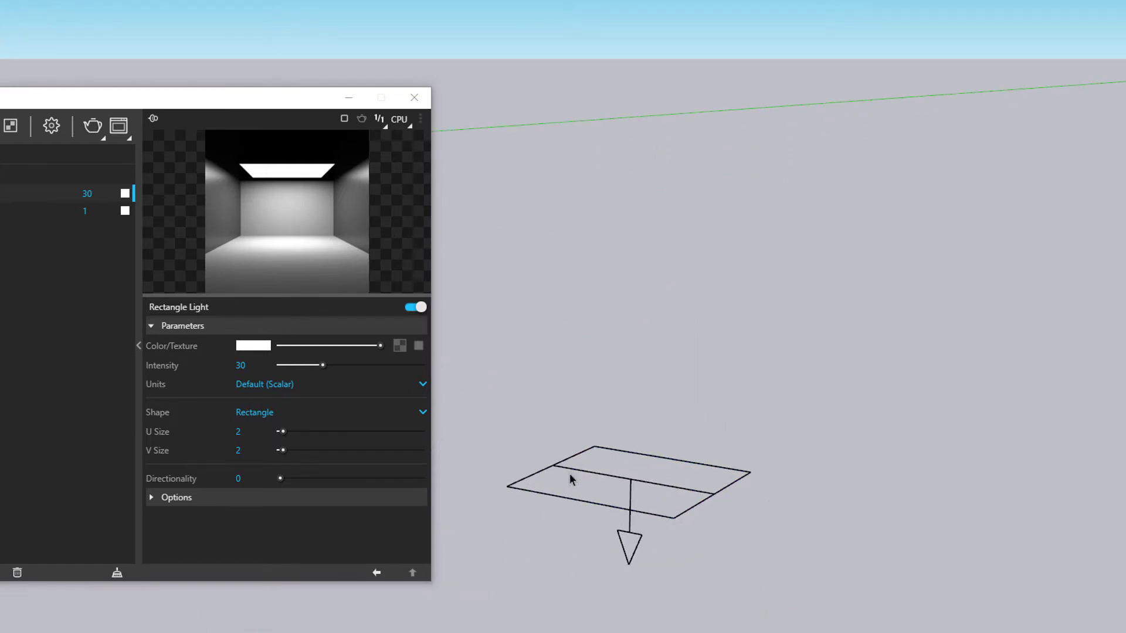
{"action": "scroll", "coordinate": [581, 498], "scroll_direction": "up", "scroll_amount": 2}
{"action": "left_click_drag", "start_coordinate": [218, 101], "coordinate": [159, 74]}
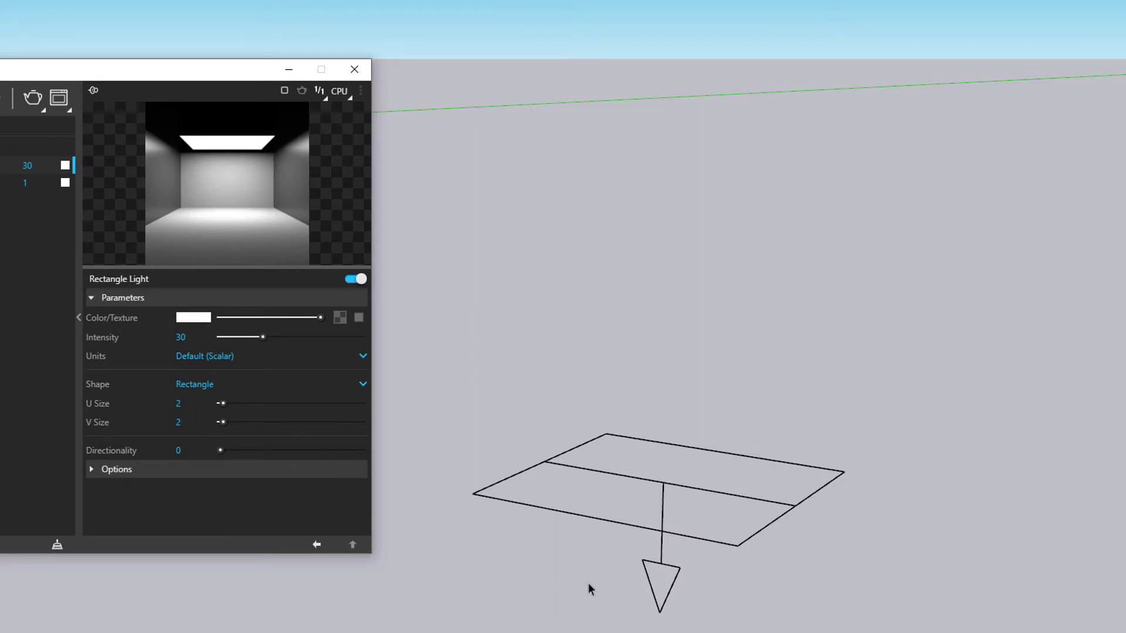
{"action": "middle_click_drag", "start_coordinate": [552, 584], "coordinate": [542, 619]}
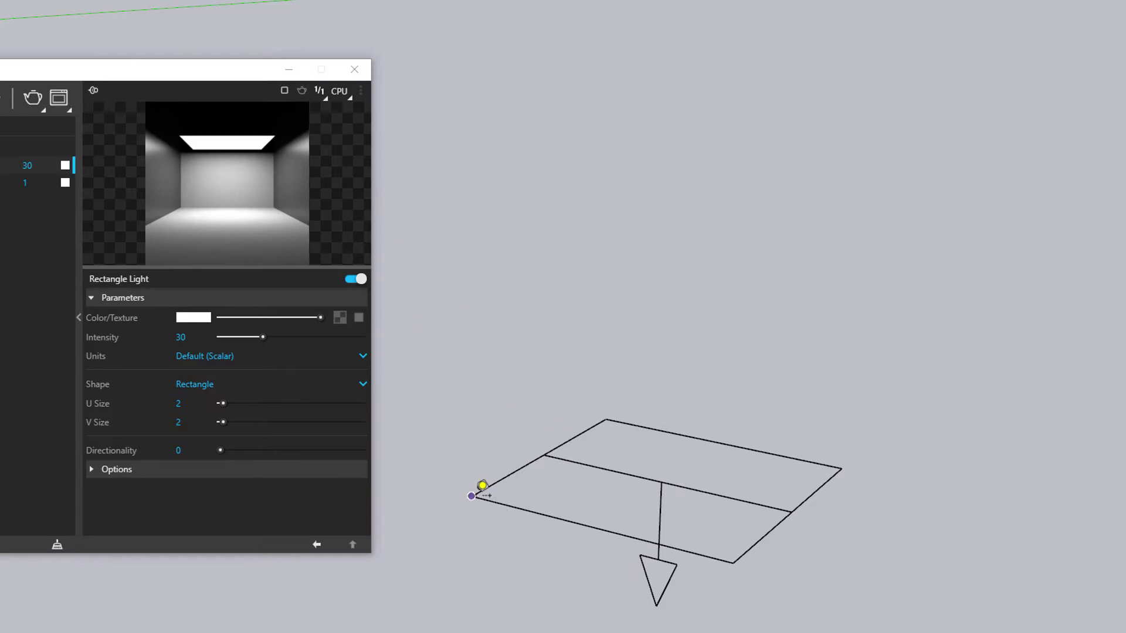
{"action": "left_click", "coordinate": [482, 485]}
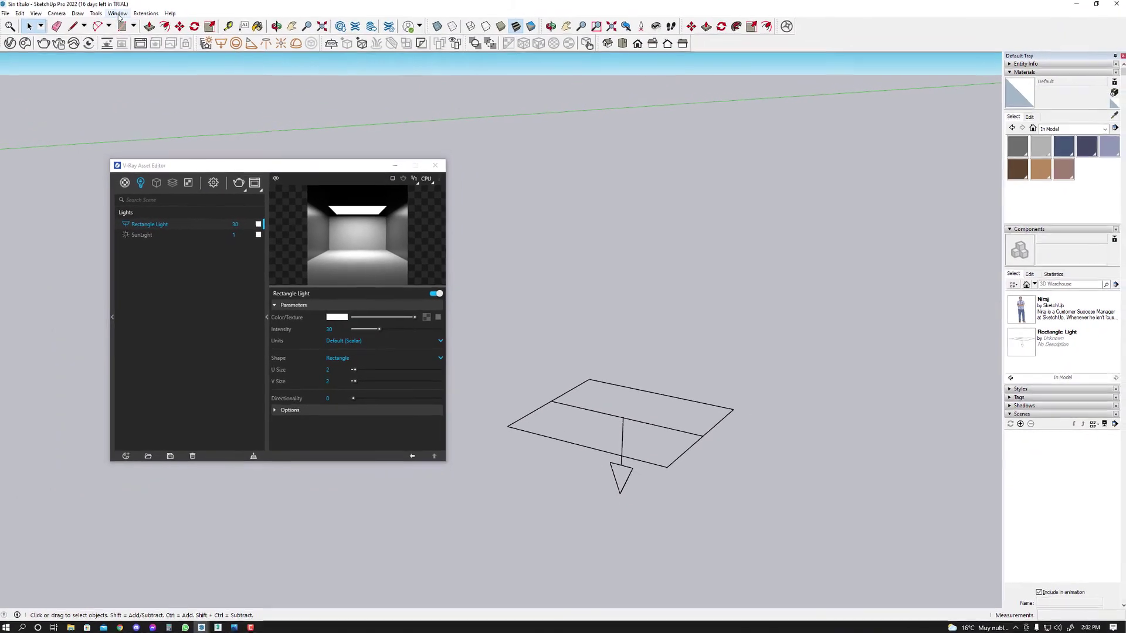
Set the model units to Architectural inches at 1/4" precision and close Model Info
{"action": "left_click", "coordinate": [135, 59]}
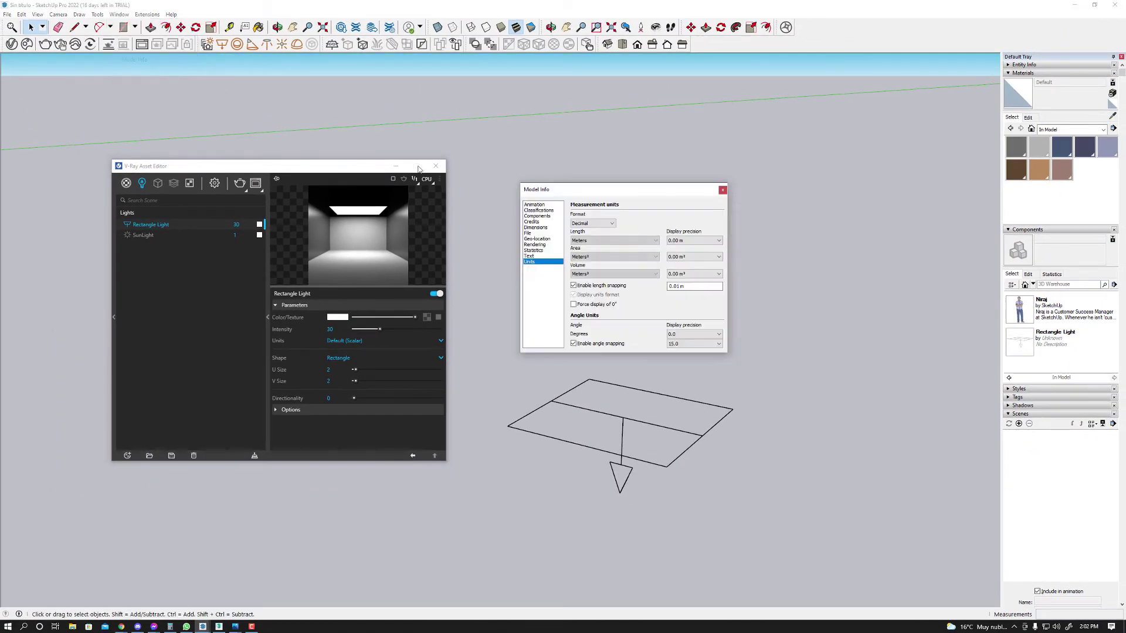
{"action": "left_click_drag", "start_coordinate": [590, 194], "coordinate": [618, 176]}
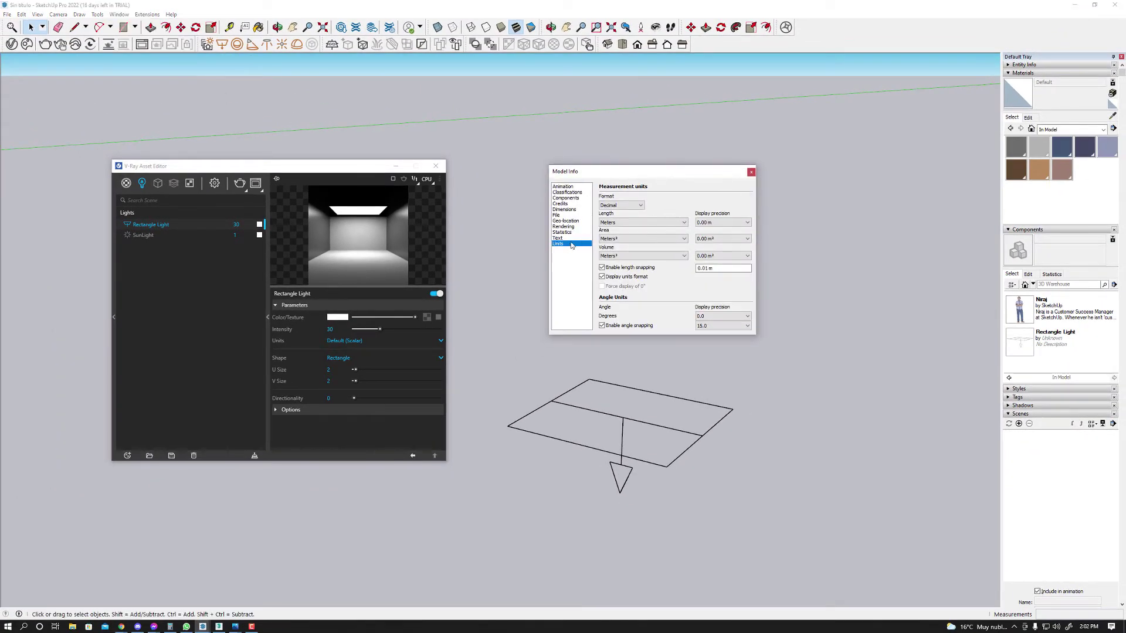
{"action": "left_click", "coordinate": [628, 205]}
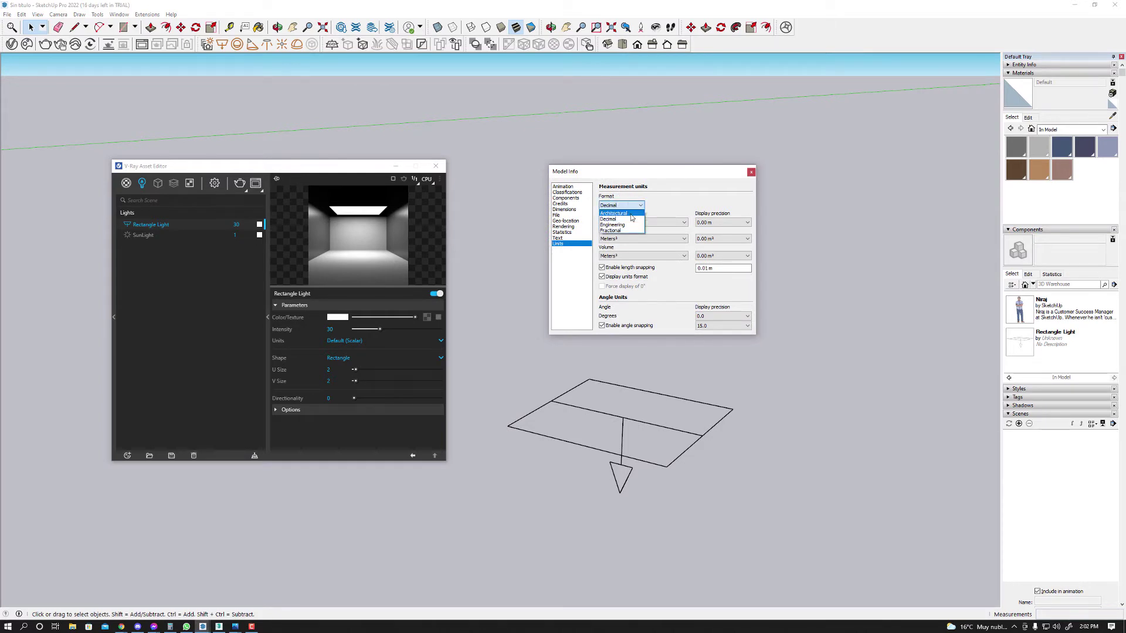
{"action": "left_click", "coordinate": [631, 214]}
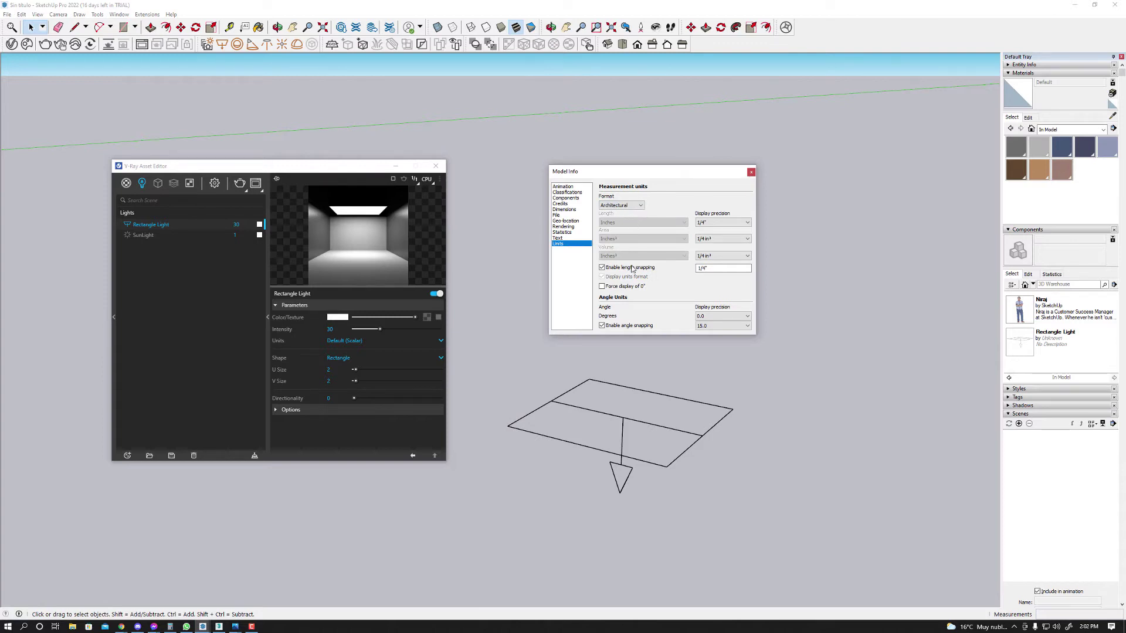
{"action": "left_click", "coordinate": [751, 172]}
{"action": "left_click", "coordinate": [234, 33]}
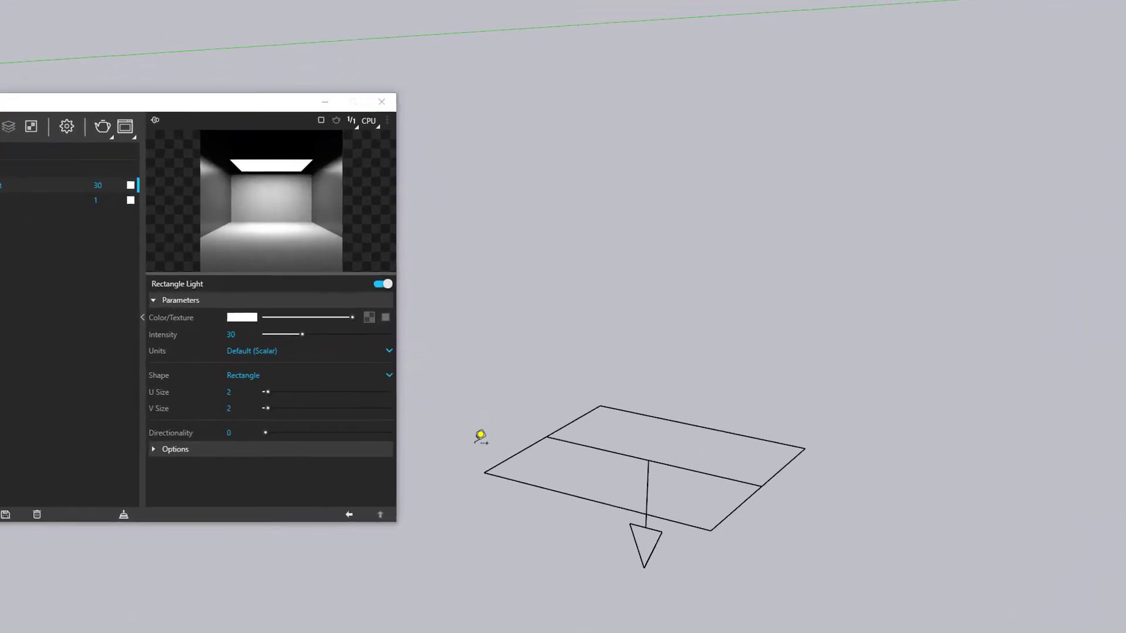
Set the rectangle light's U Size to 2.5, leaving V Size at 2
{"action": "left_click", "coordinate": [713, 532]}
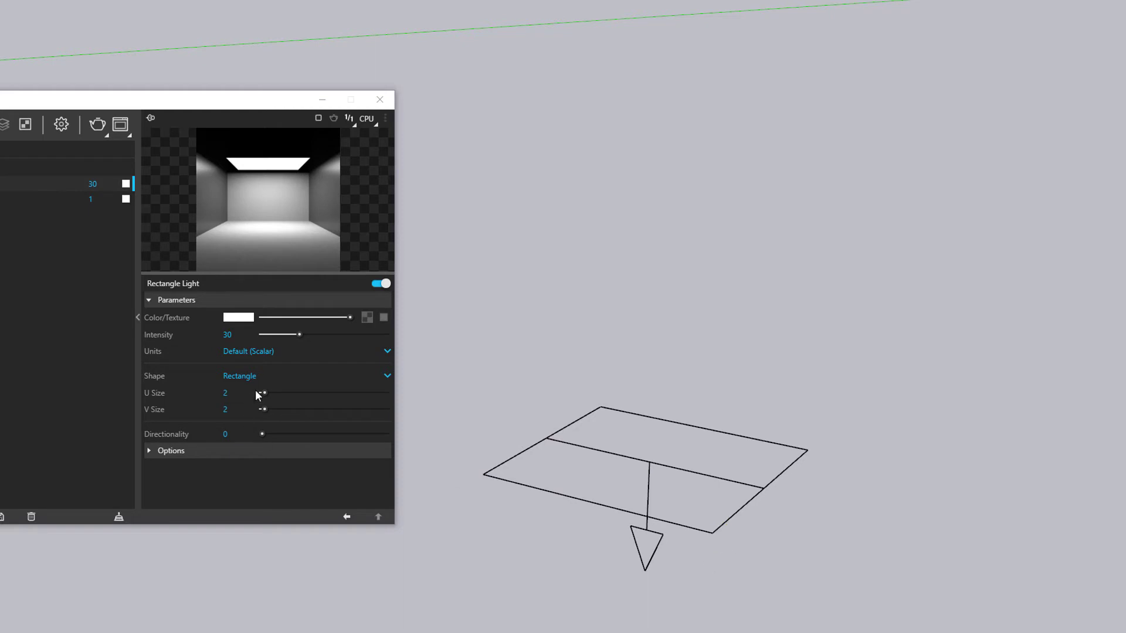
{"action": "mouse_move", "coordinate": [239, 392]}
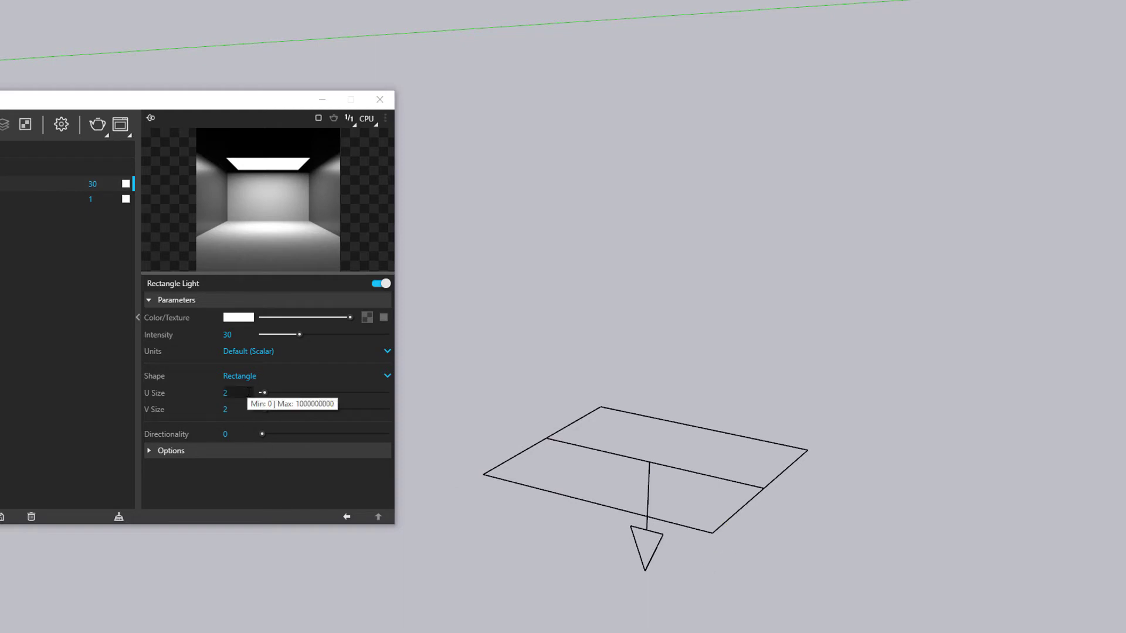
{"action": "left_click", "coordinate": [286, 448]}
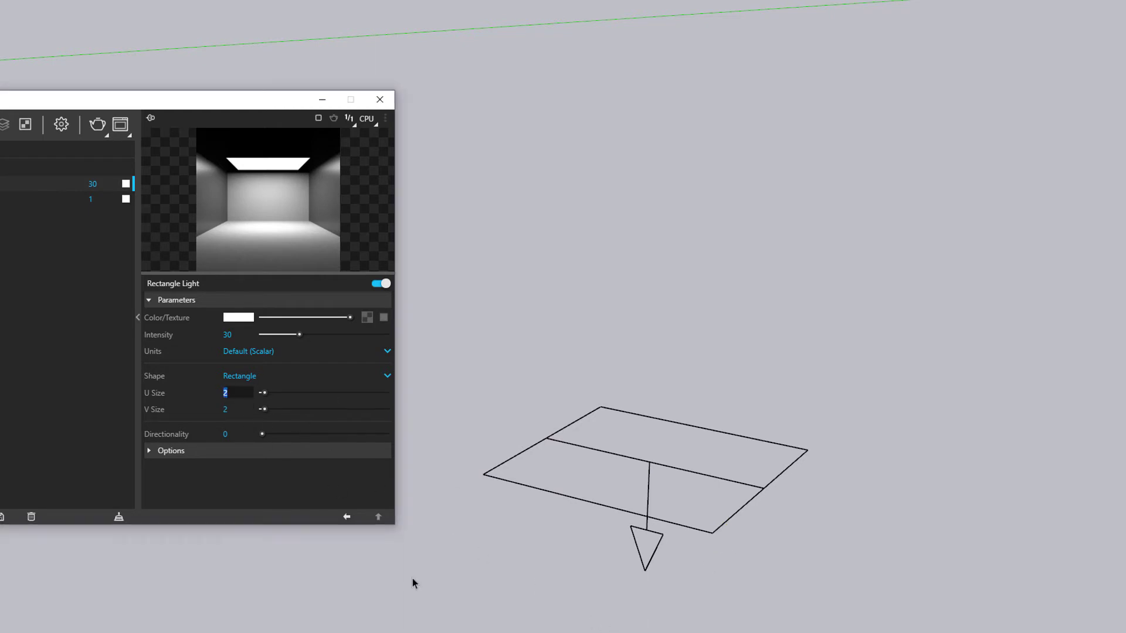
{"action": "type", "text": "2"}
{"action": "type", "text": ".5"}
{"action": "key", "text": "Return"}
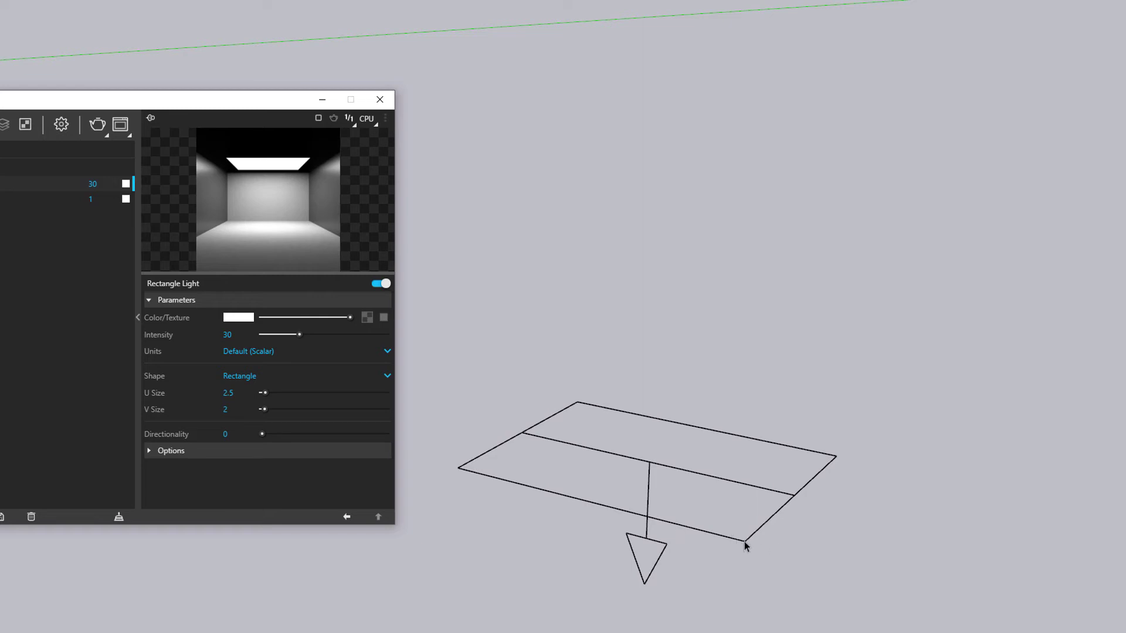
Resize the rectangle light to U Size 1.75 and V Size 1.75
{"action": "left_click", "coordinate": [166, 38]}
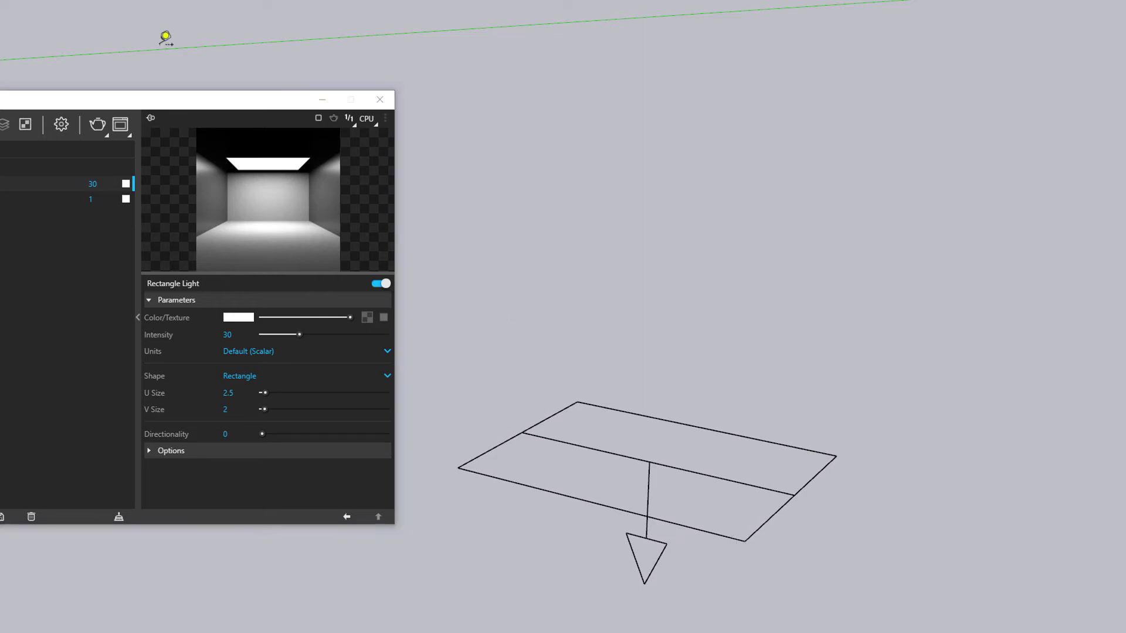
{"action": "left_click", "coordinate": [456, 468]}
{"action": "left_click", "coordinate": [751, 531]}
{"action": "left_click", "coordinate": [244, 397]}
{"action": "type", "text": "1.75"}
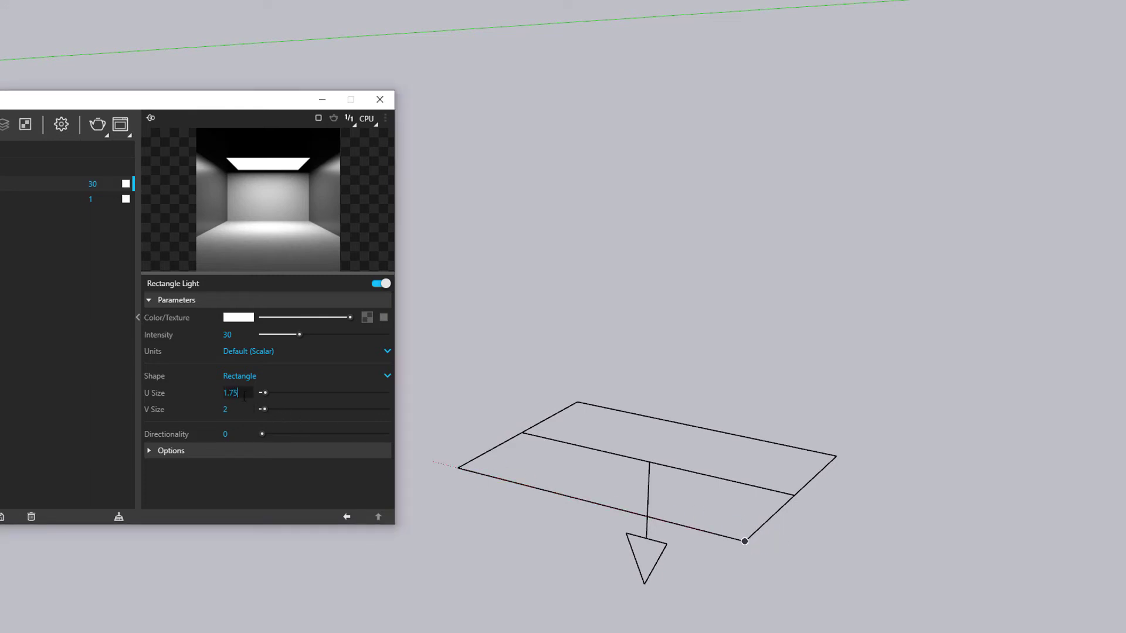
{"action": "key", "text": "Return"}
{"action": "left_click", "coordinate": [230, 407]}
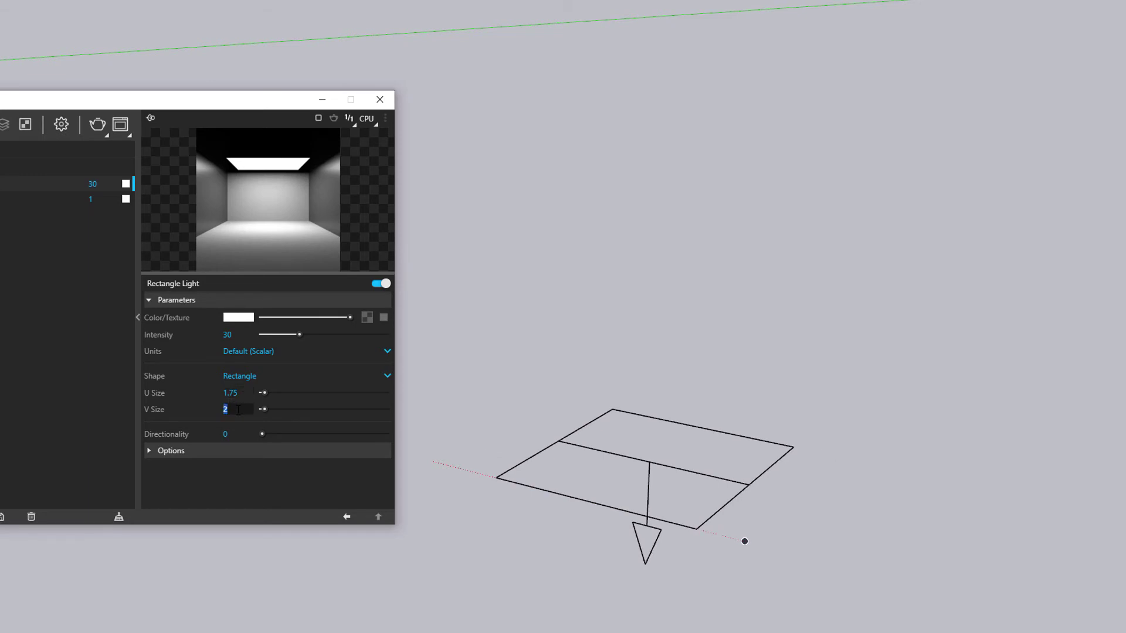
{"action": "type", "text": "1.75"}
{"action": "key", "text": "Return"}
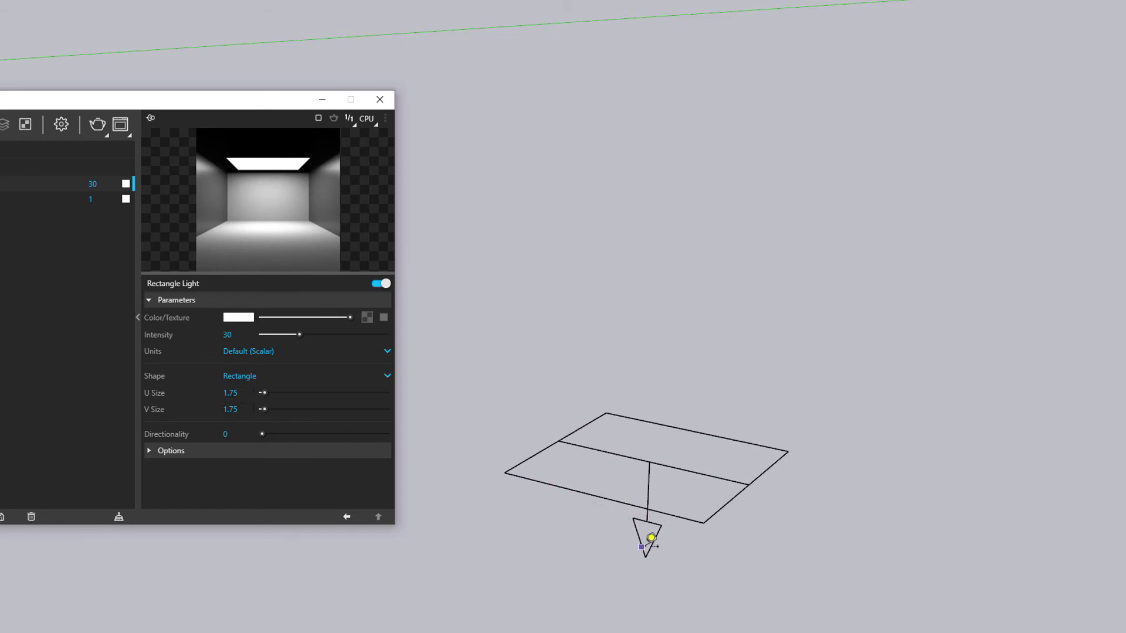
Tape-measure the resized light's edge from corner to corner
{"action": "scroll", "coordinate": [648, 533], "scroll_direction": "up", "scroll_amount": 2}
{"action": "left_click", "coordinate": [428, 435]}
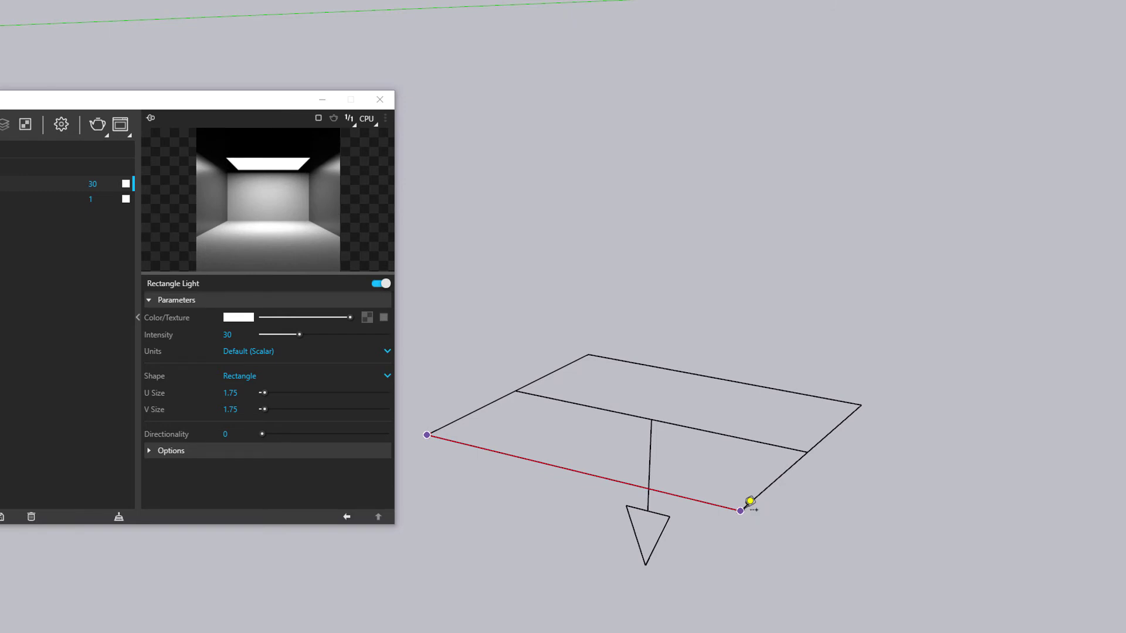
{"action": "left_click", "coordinate": [750, 501]}
{"action": "scroll", "coordinate": [733, 493], "scroll_direction": "down", "scroll_amount": 2}
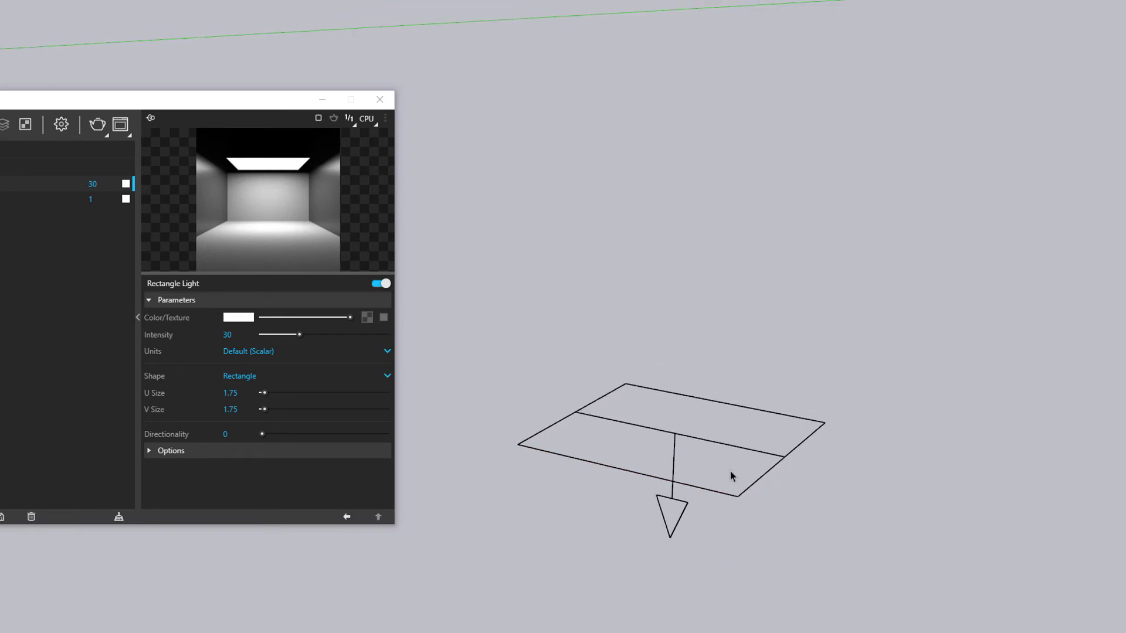
{"action": "scroll", "coordinate": [730, 470], "scroll_direction": "down", "scroll_amount": 1}
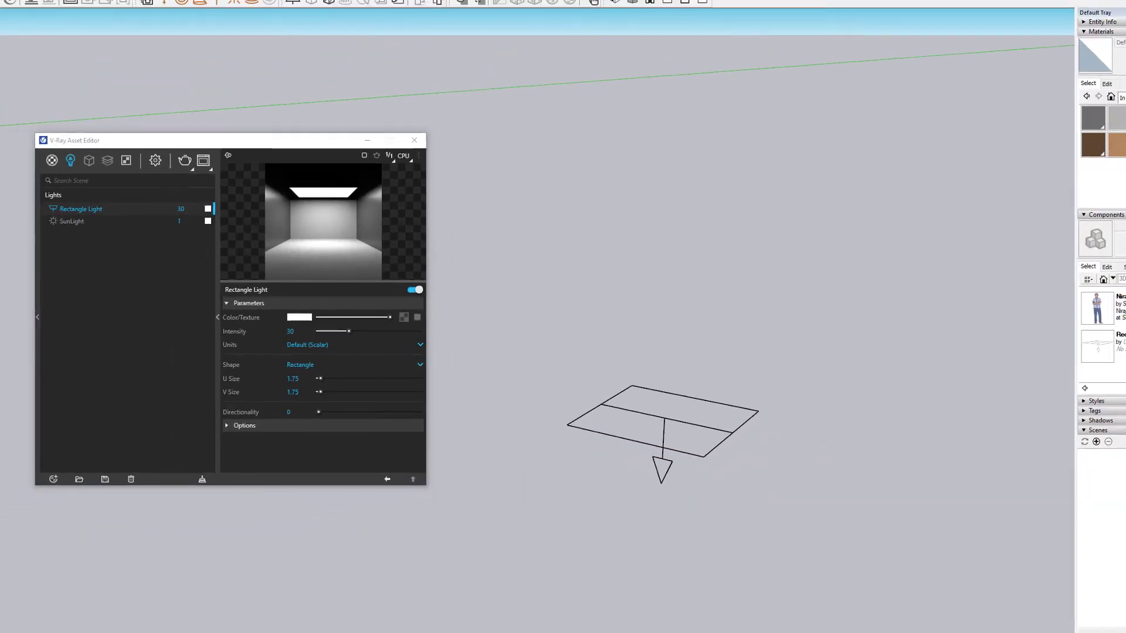
Change the model units to Decimal format in meters and close Model Info
{"action": "left_click", "coordinate": [119, 14]}
{"action": "left_click", "coordinate": [134, 59]}
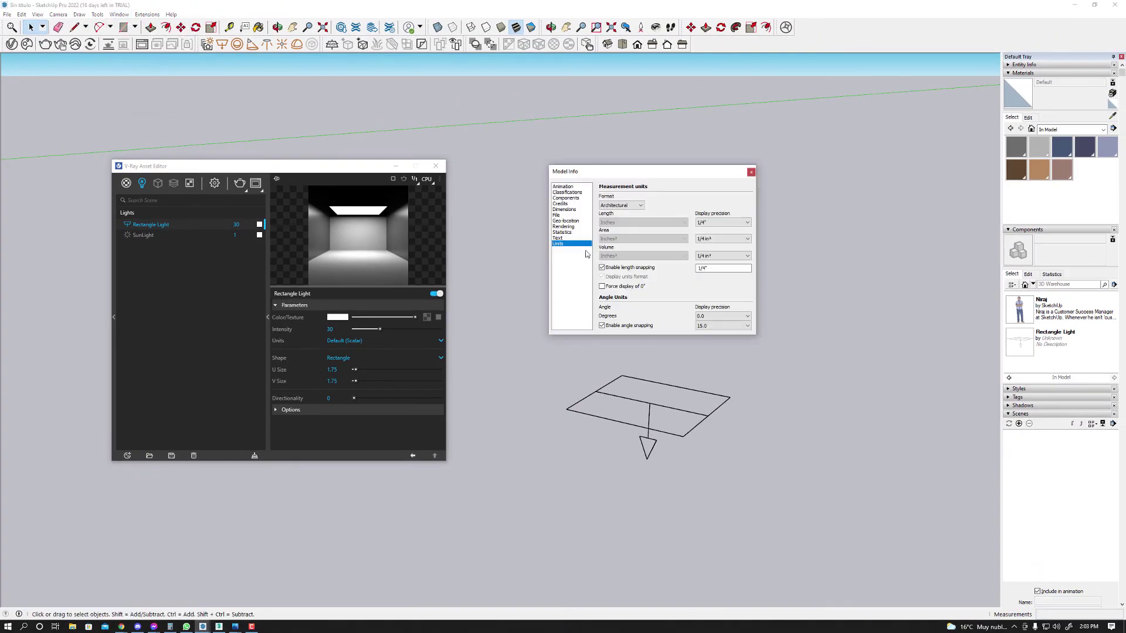
{"action": "left_click", "coordinate": [629, 206]}
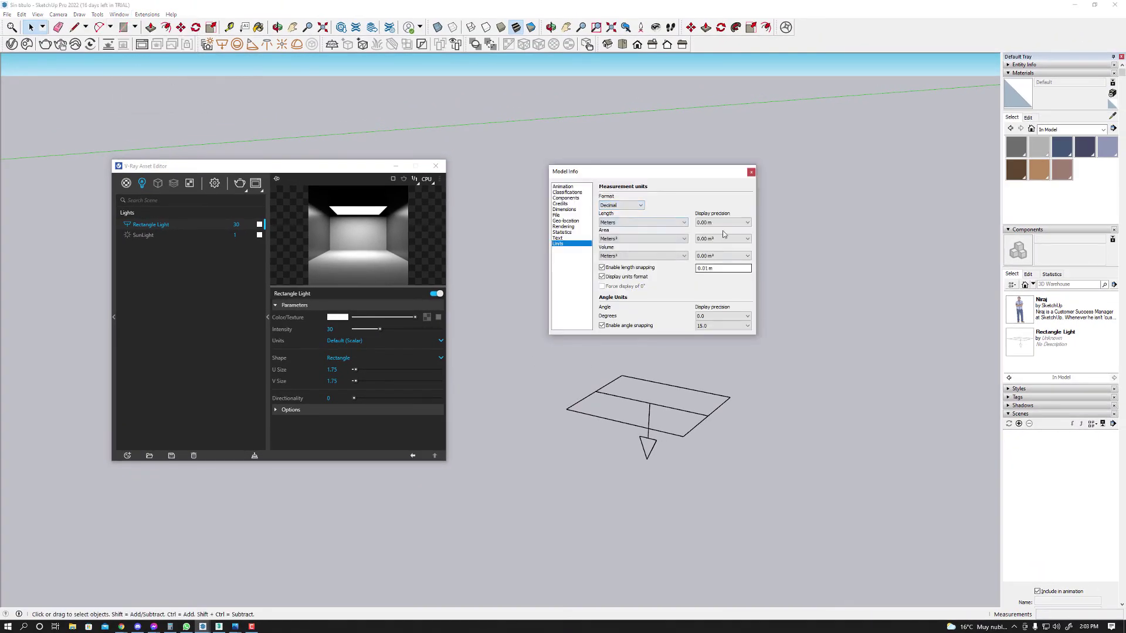
{"action": "left_click_drag", "start_coordinate": [702, 179], "coordinate": [632, 176]}
{"action": "left_click", "coordinate": [680, 170]}
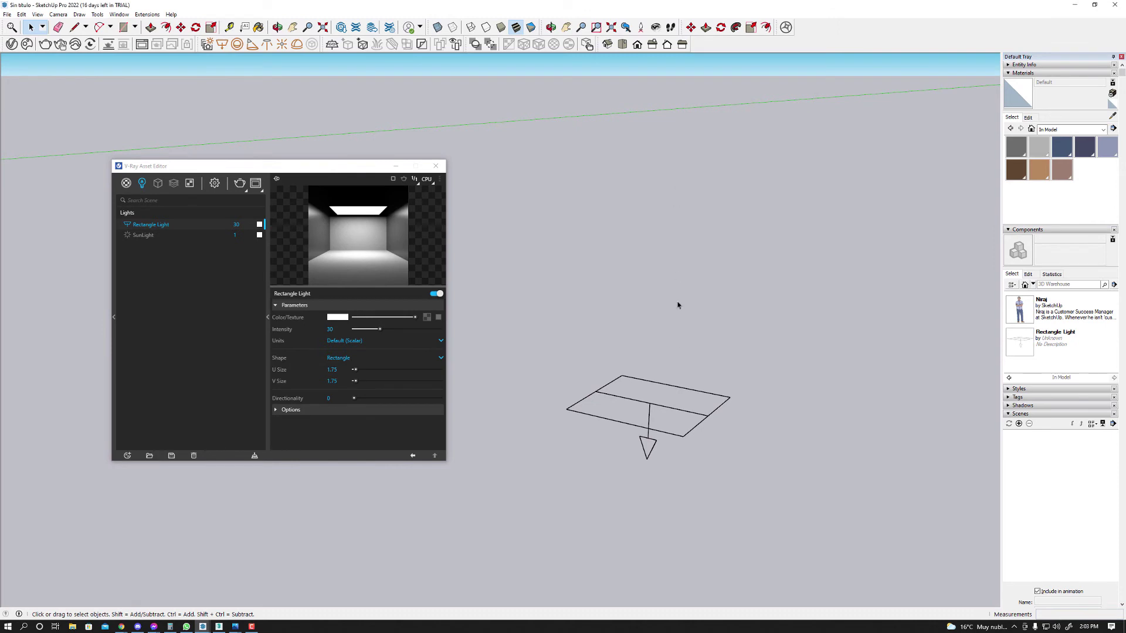
{"action": "scroll", "coordinate": [708, 421], "scroll_direction": "up", "scroll_amount": 2}
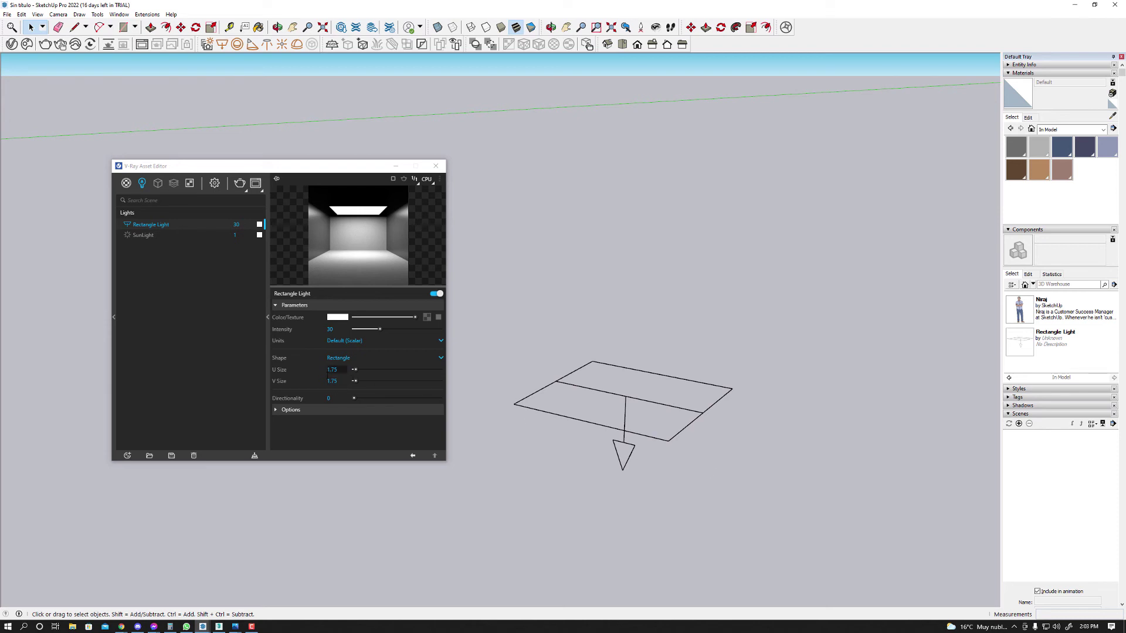
{"action": "scroll", "coordinate": [692, 464], "scroll_direction": "up", "scroll_amount": 1}
{"action": "right_click", "coordinate": [700, 455]}
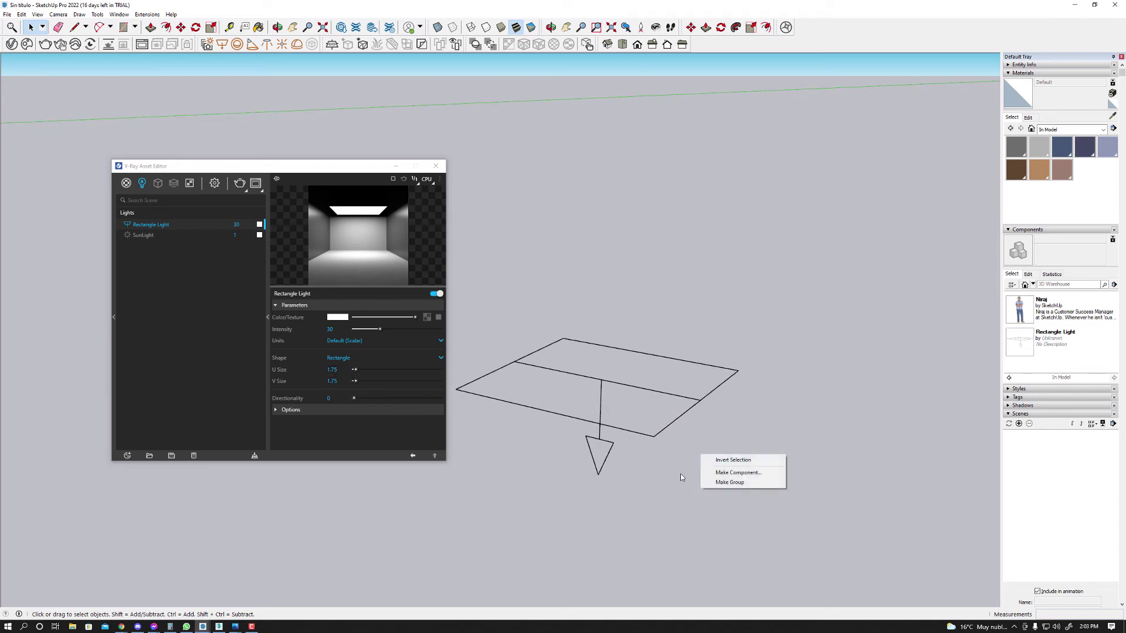
{"action": "middle_click_drag", "start_coordinate": [666, 484], "coordinate": [673, 354]}
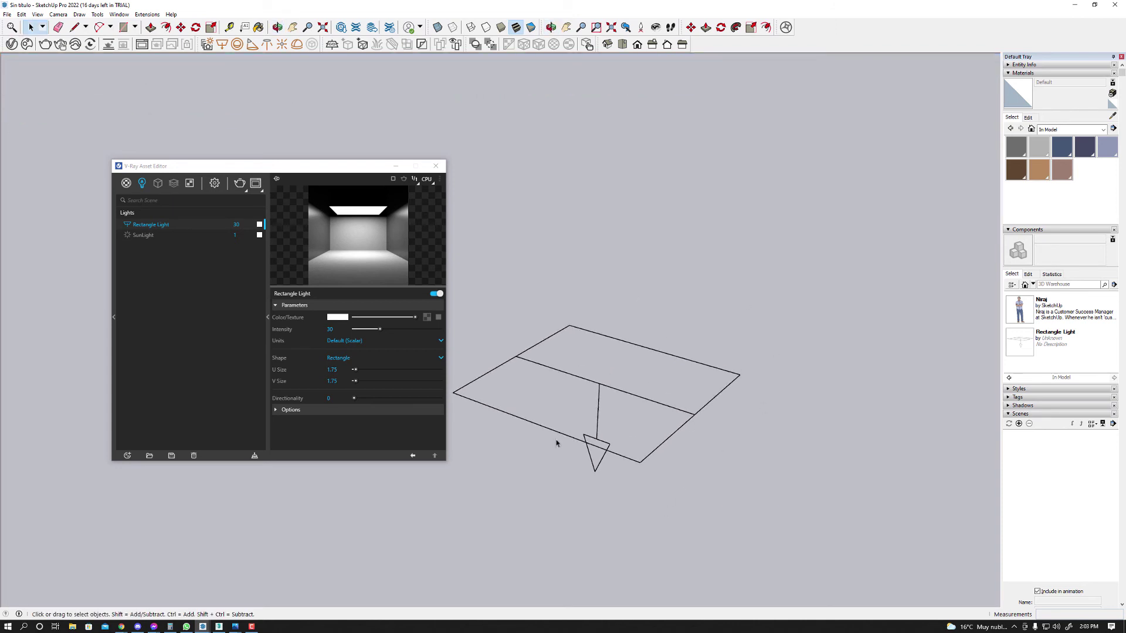
{"action": "scroll", "coordinate": [616, 372], "scroll_direction": "down", "scroll_amount": 1}
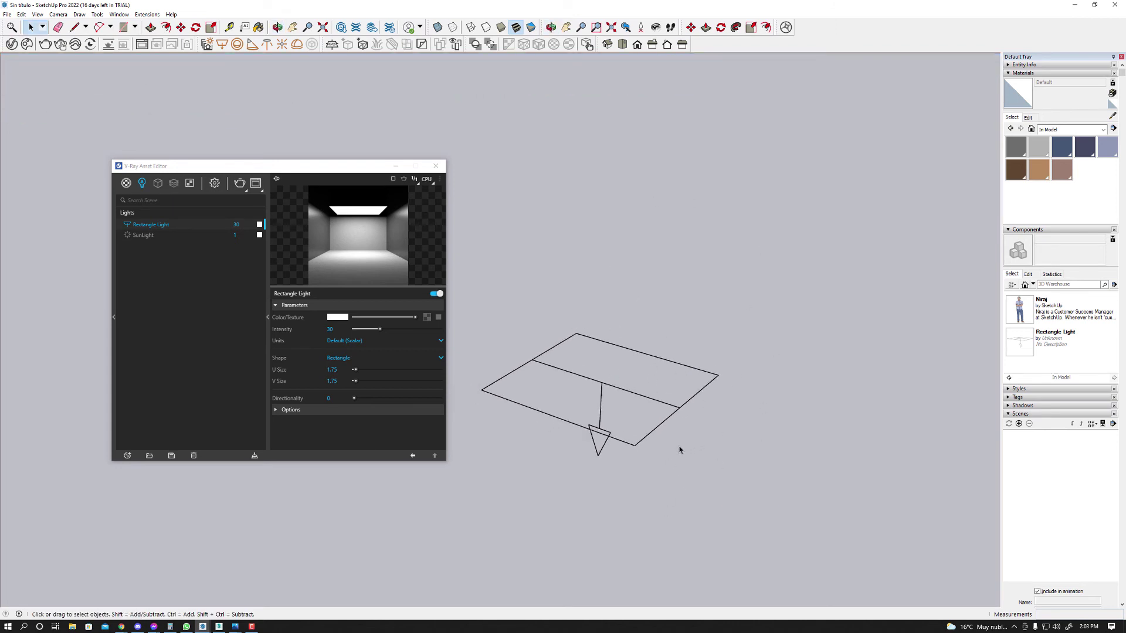
{"action": "scroll", "coordinate": [679, 449], "scroll_direction": "up", "scroll_amount": 1}
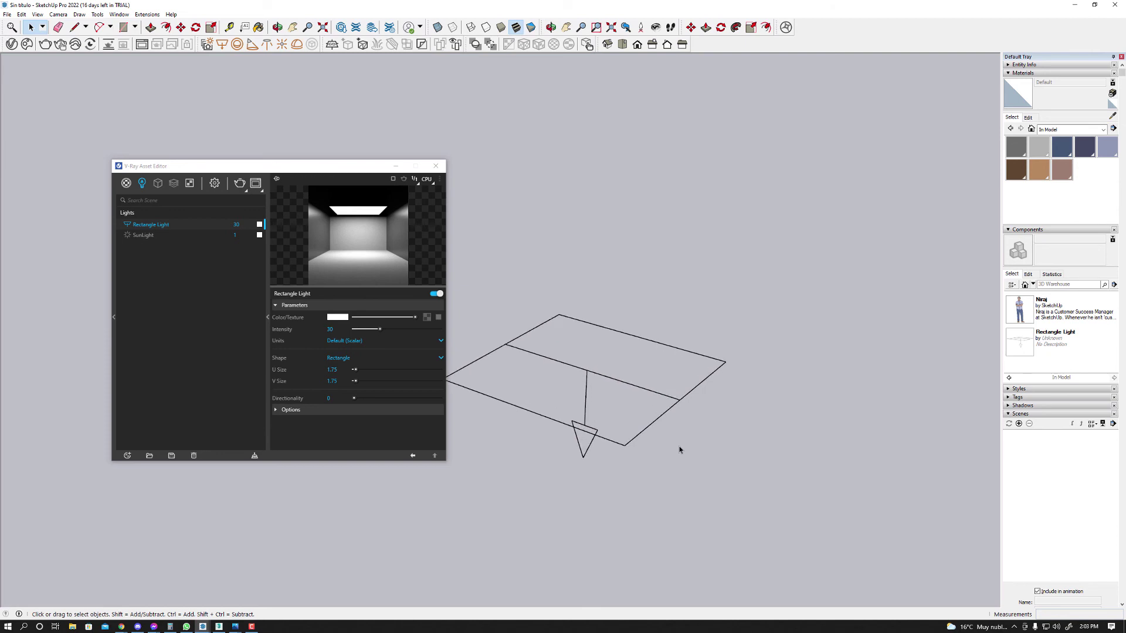
{"action": "scroll", "coordinate": [497, 413], "scroll_direction": "up", "scroll_amount": 1}
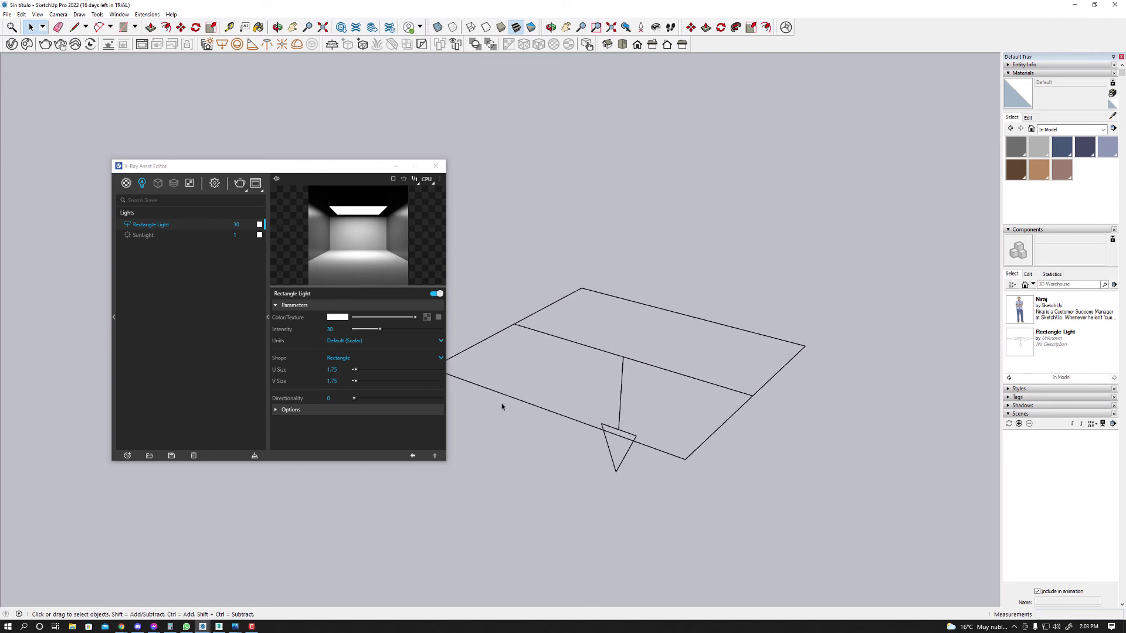